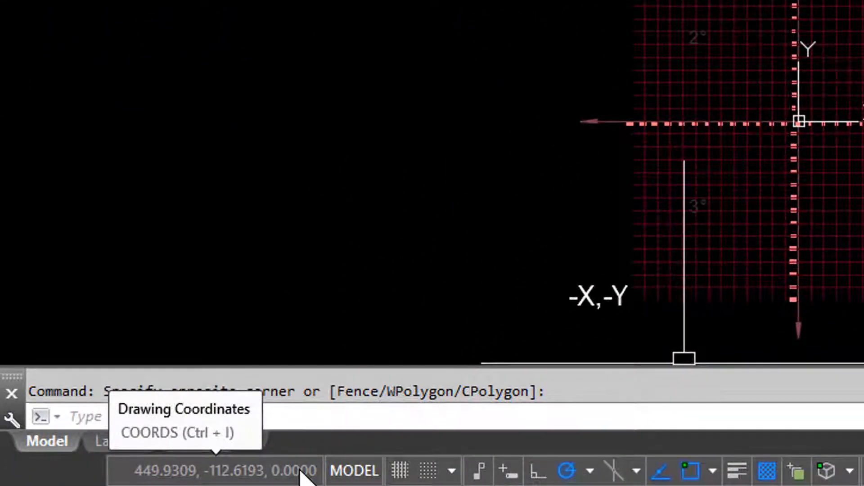
click(301, 472)
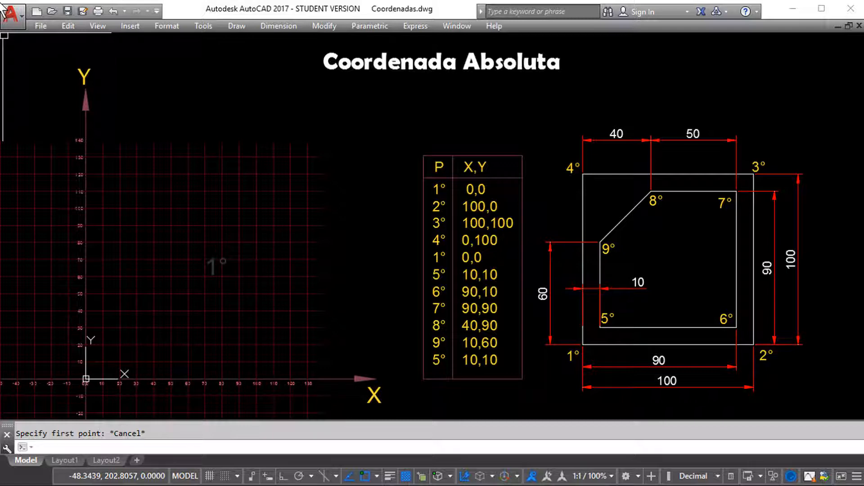
Step: Draw the outer square's lower and right edges with absolute coordinates from 0,0 through 100,0 to 100,100
key(Return)
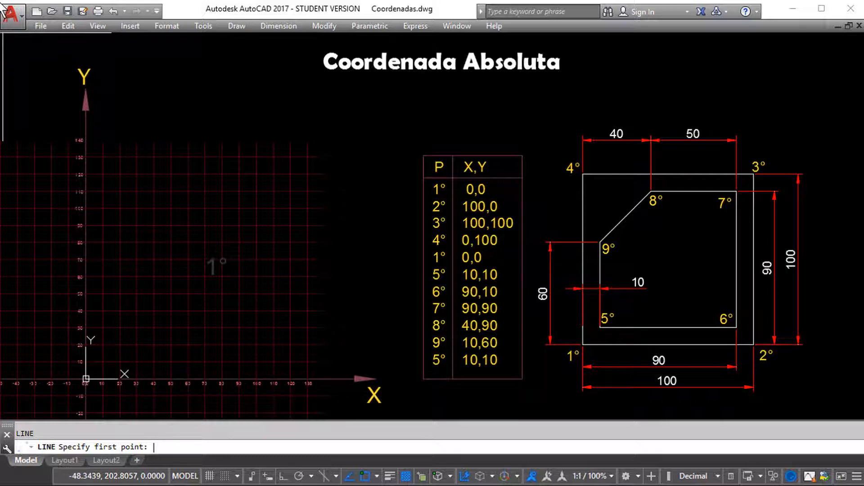
text(0,0)
key(Return)
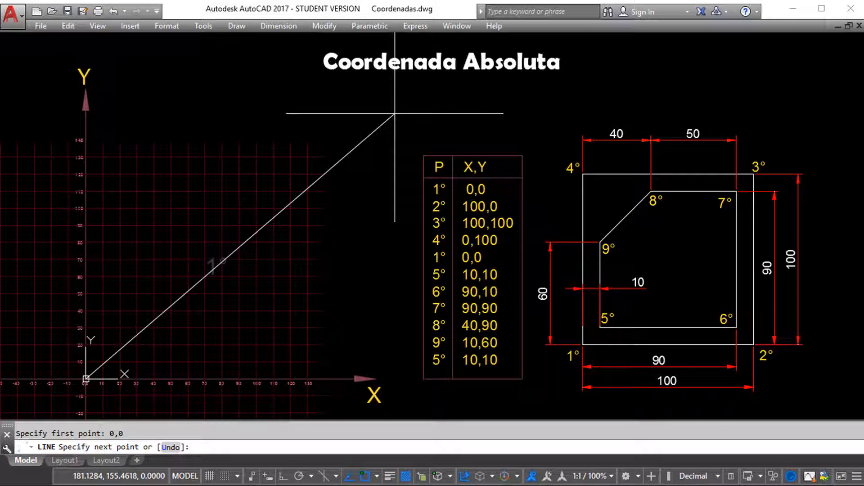
text(100,)
text(0)
key(Return)
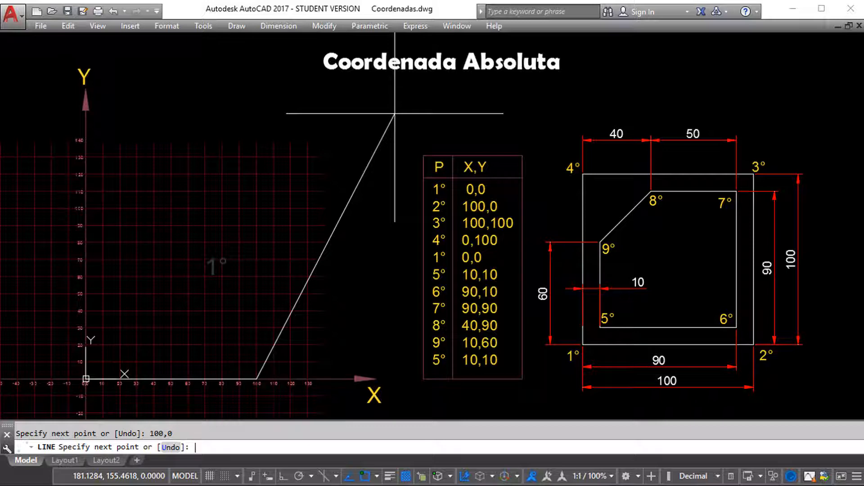
text(100,100)
key(Return)
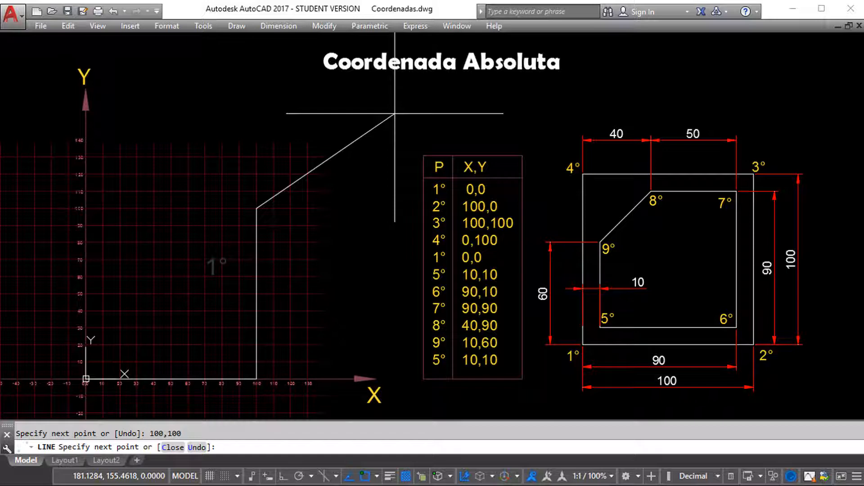
Step: Complete the outer square through 0,100 back to 0,0 and end the line
text(0,100)
key(Return)
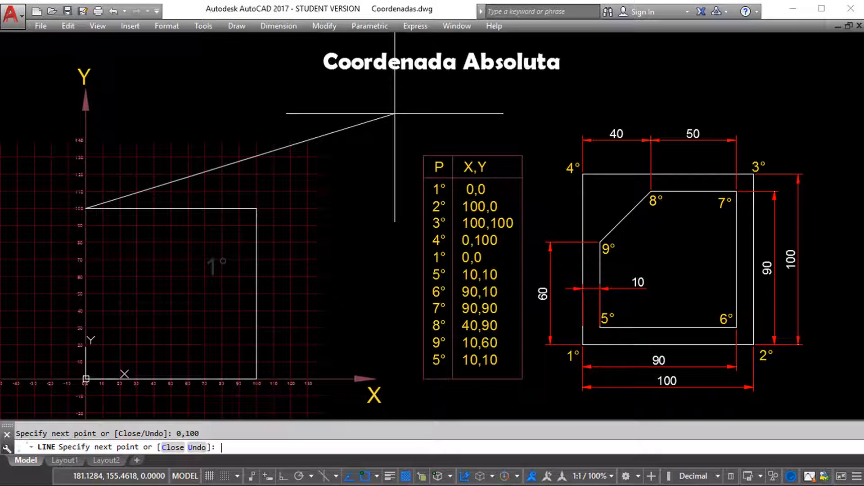
text(0,0)
key(Return)
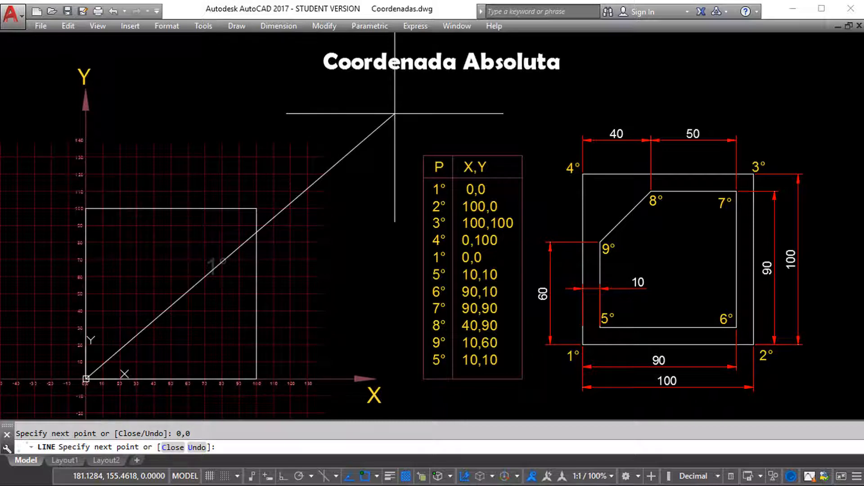
key(Return)
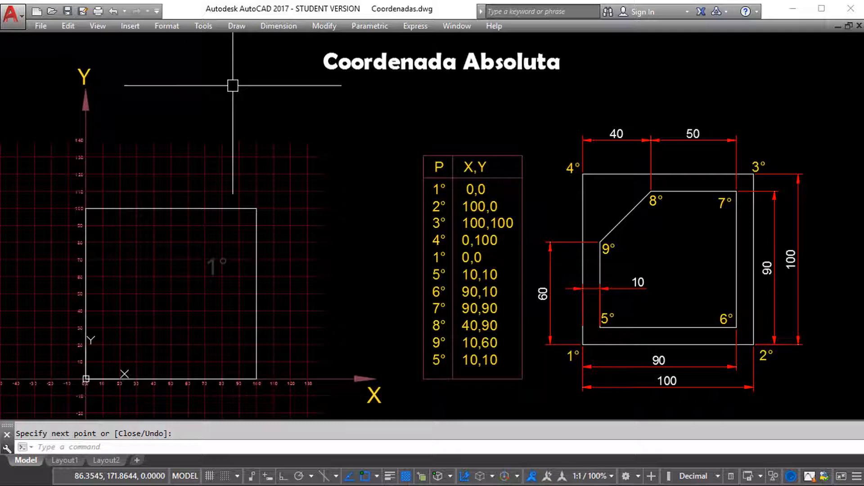
Step: Draw the inner outline's lower and right edges as lines from 10,10 through 90,10 to 90,90
key(Return)
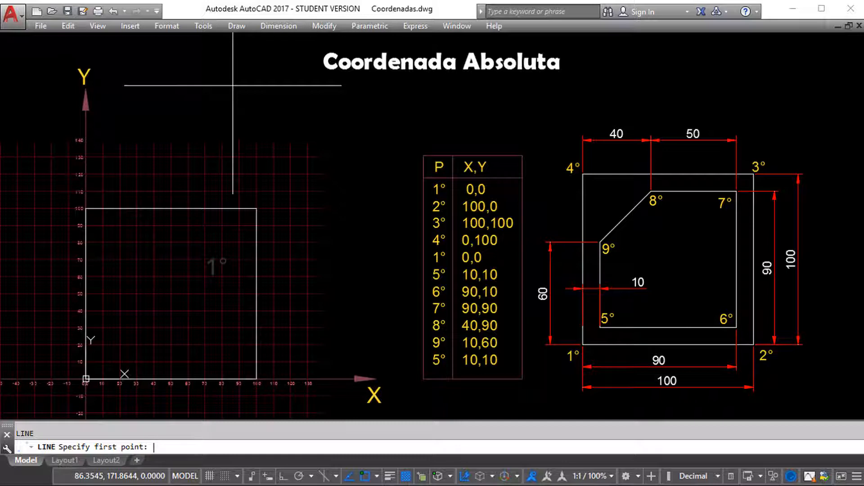
text(10,10)
key(Return)
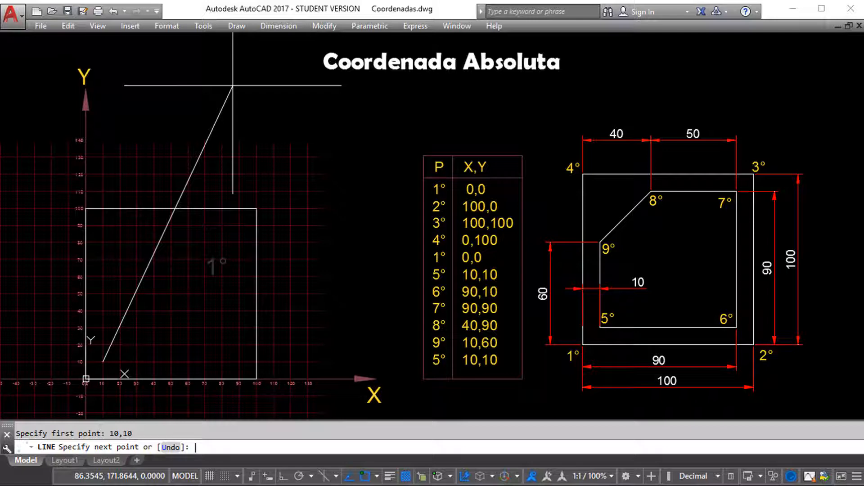
text(90,10)
key(Return)
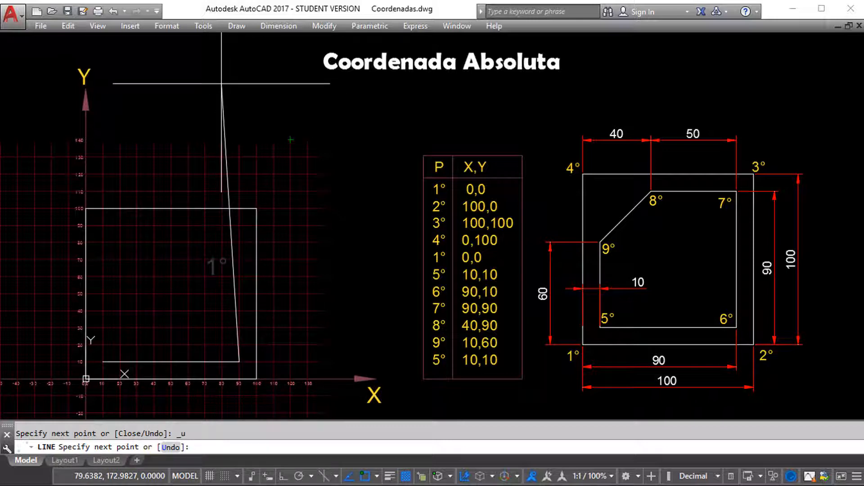
text(90,90)
key(Return)
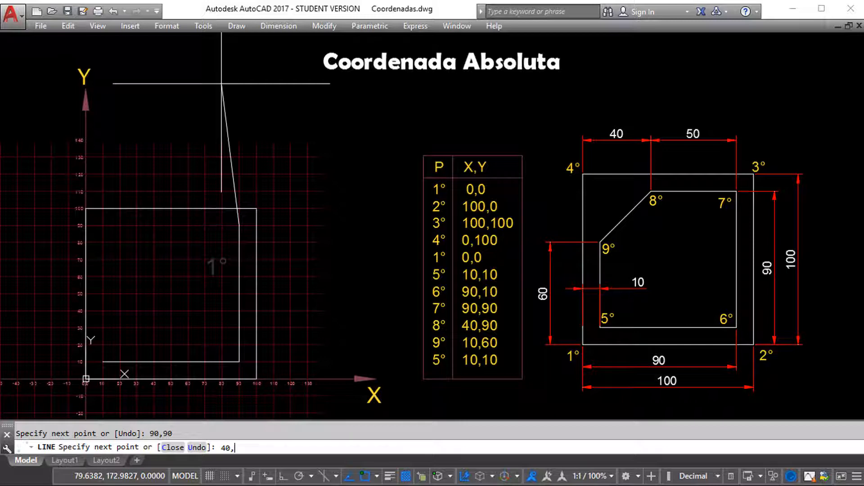
Step: Close the inner outline through absolute points 40,90 and 10,60 back to 10,10, ending the line
text(90)
key(Return)
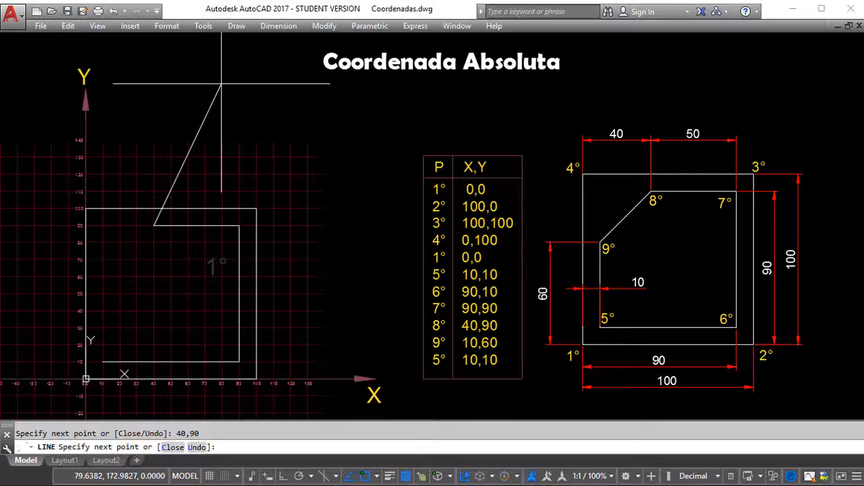
text(10,60)
key(Return)
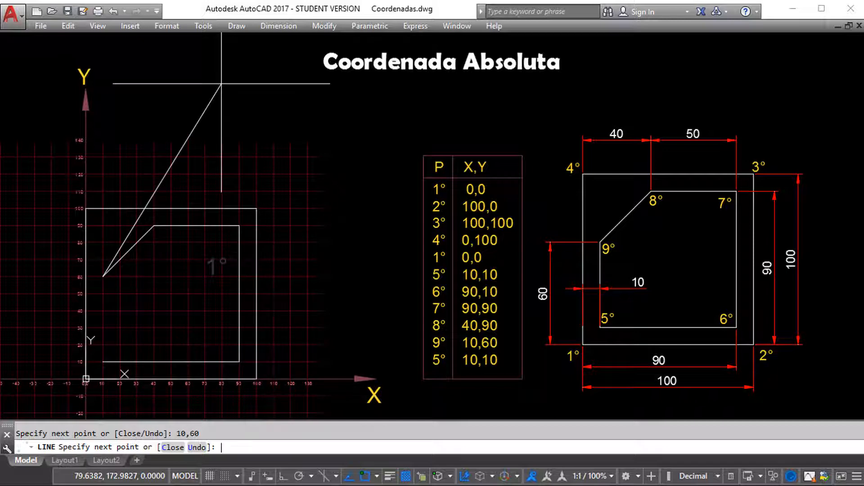
text(10,10)
key(Return)
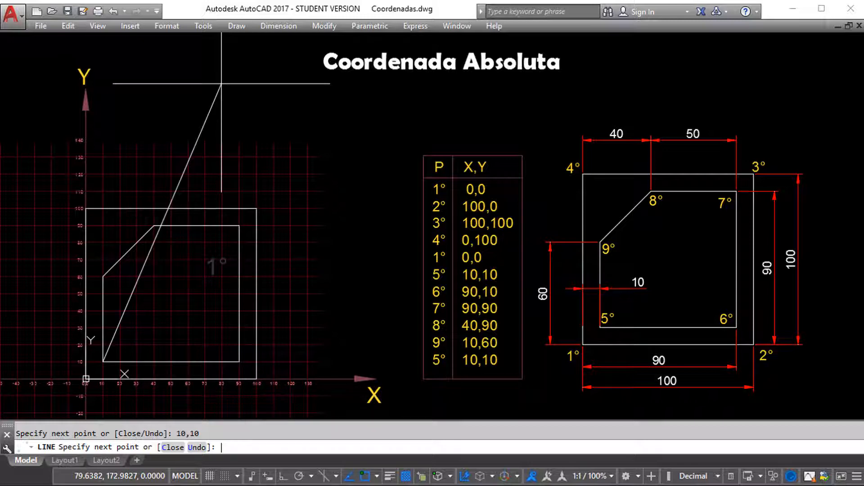
key(Return)
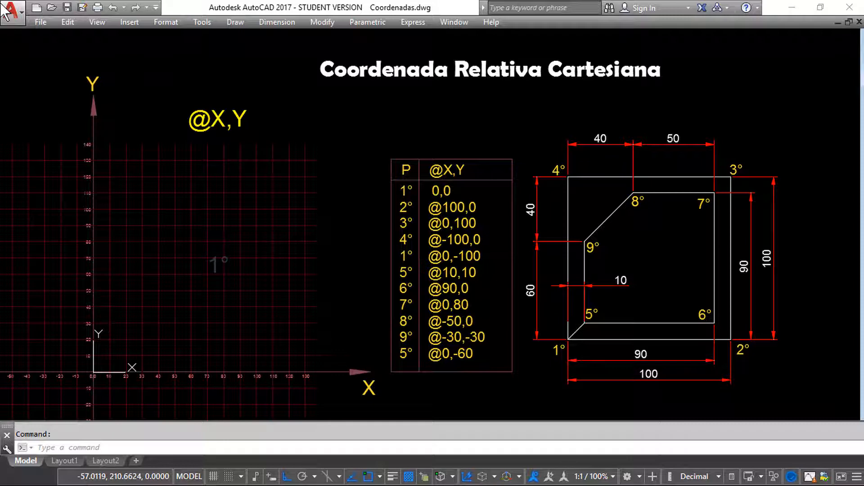
text(l)
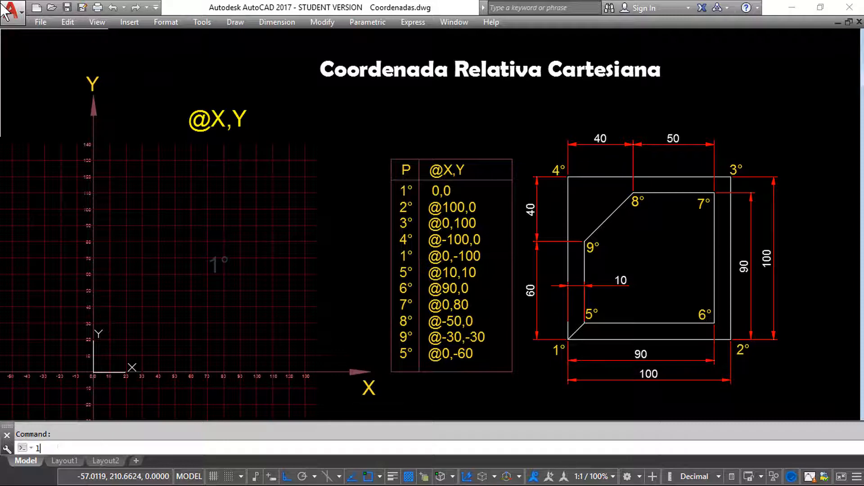
key(Return)
text(0,0)
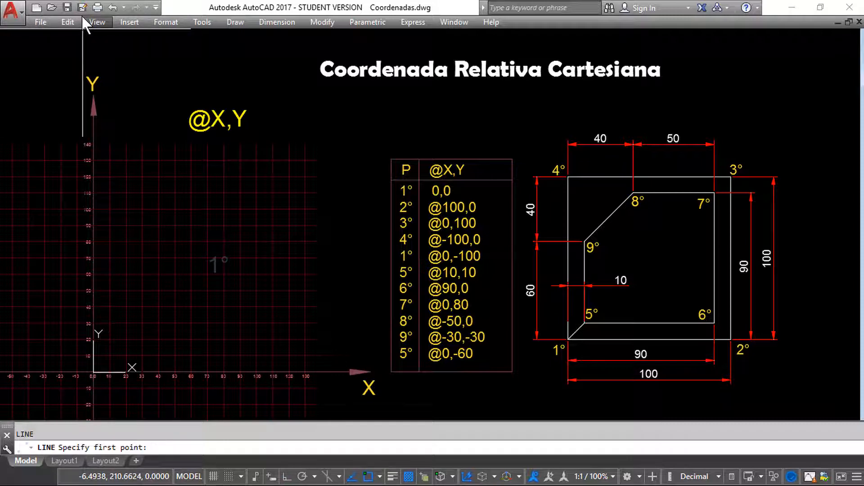
key(Return)
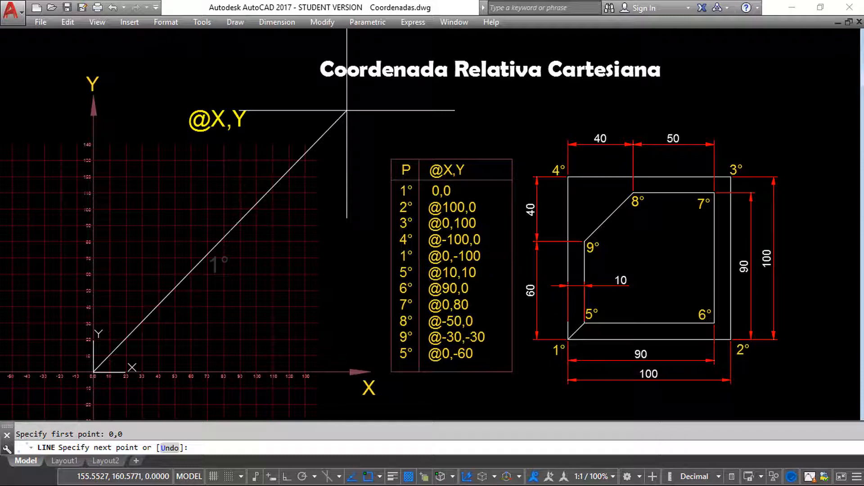
text(@100,0)
key(Return)
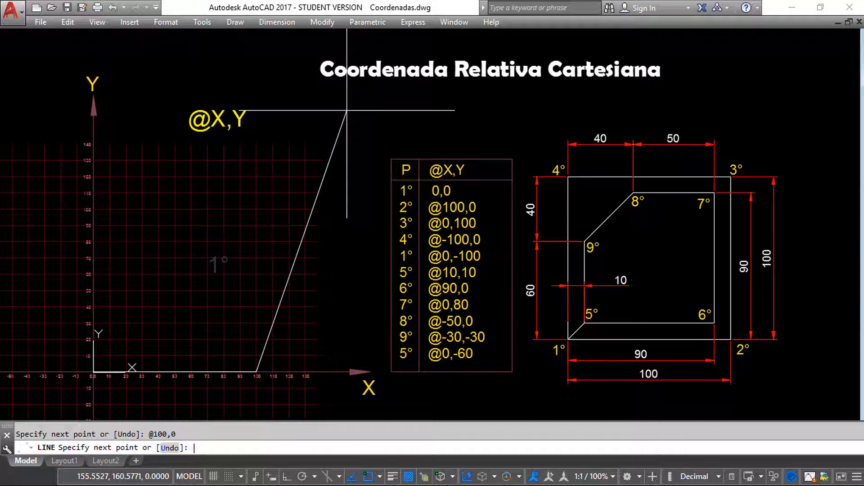
text(@)
text(0,100)
key(Return)
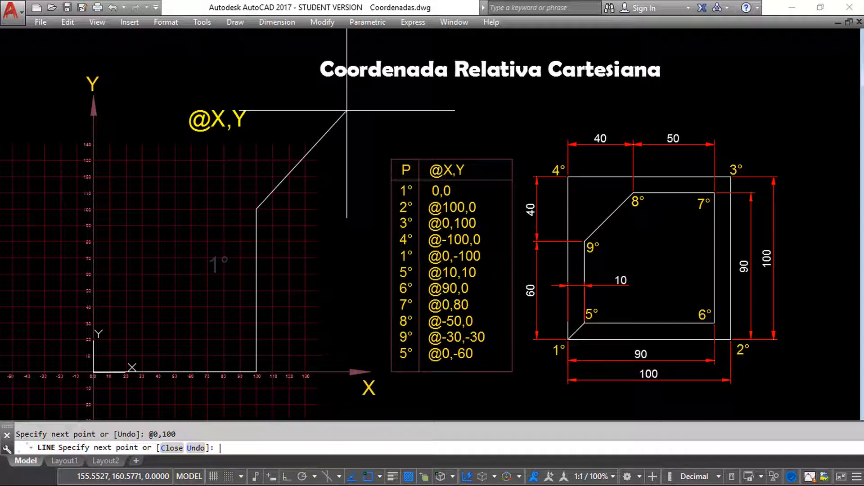
Step: Add the square's upper and left edges with relative coordinates @-100,0 and @0,-100
text(@)
text(00,0)
key(Return)
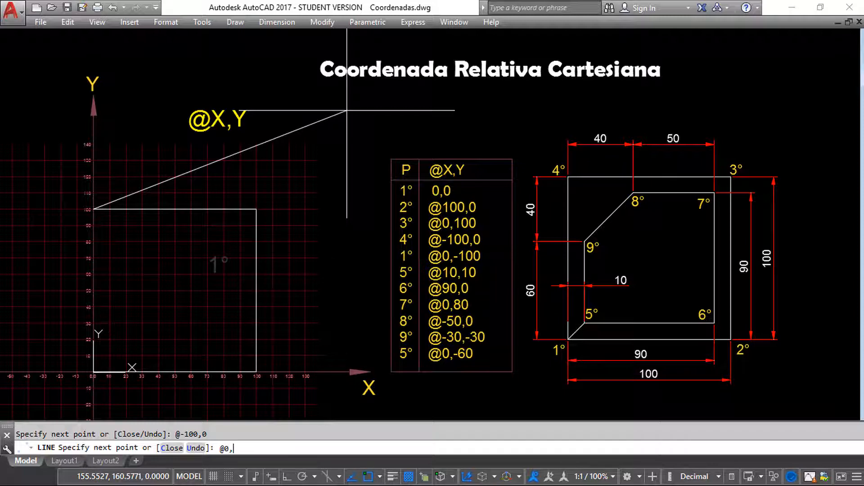
text(100)
key(Return)
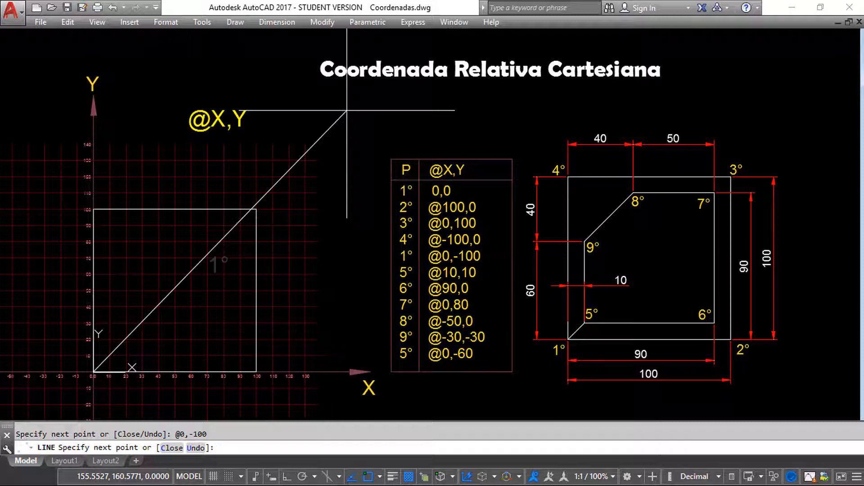
text(@10,10)
key(Return)
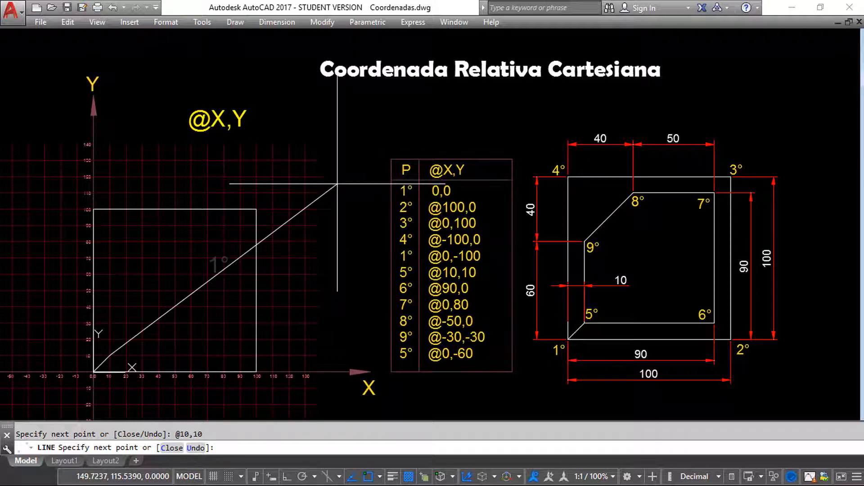
text(@80,0)
key(Return)
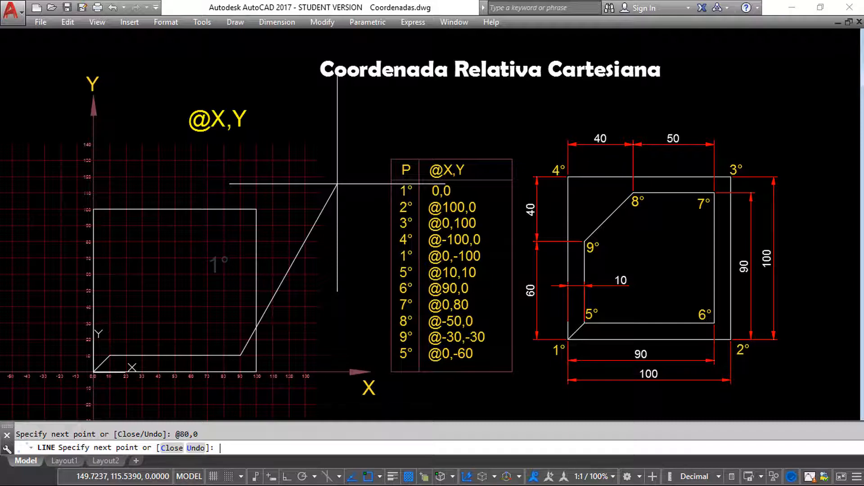
key(Return)
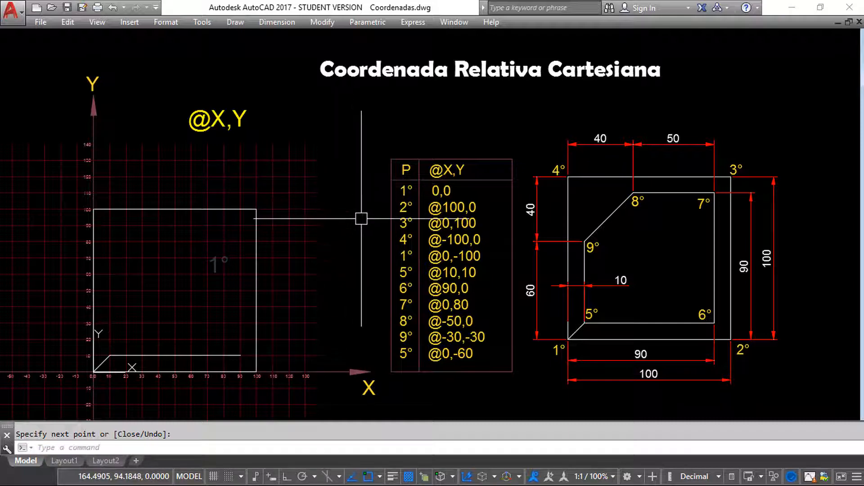
click(446, 285)
double_click(446, 285)
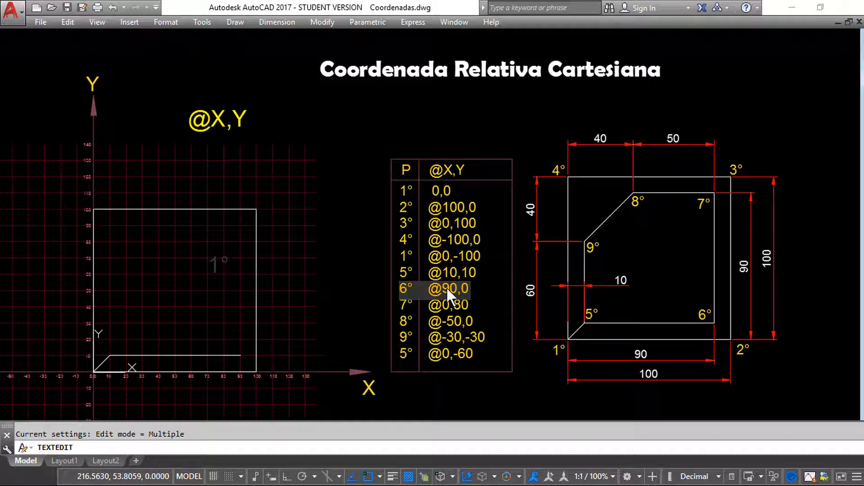
text(8)
click(498, 339)
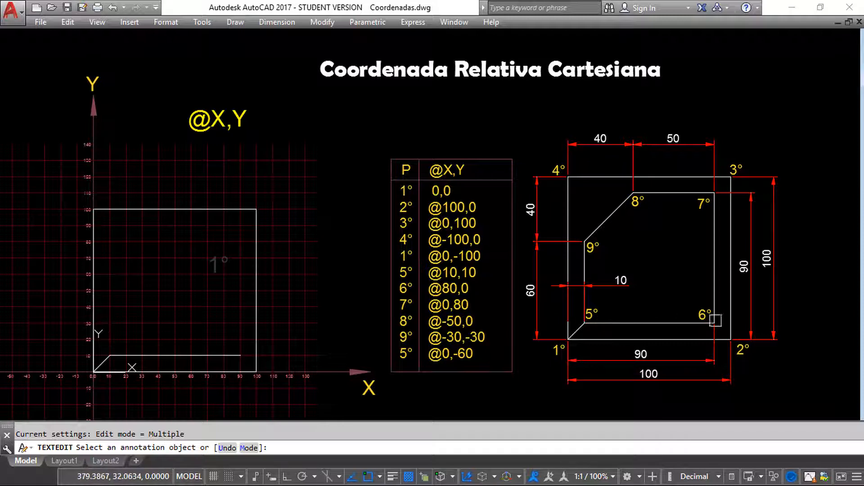
key(Escape)
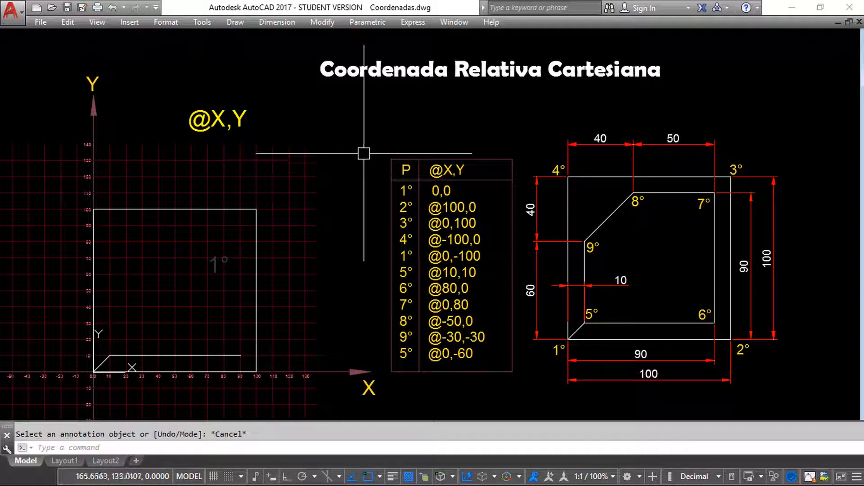
Step: Draw the inner outline's right and upper edges from the lower edge's right endpoint using @0,80 and @-50,0
text(l)
key(Return)
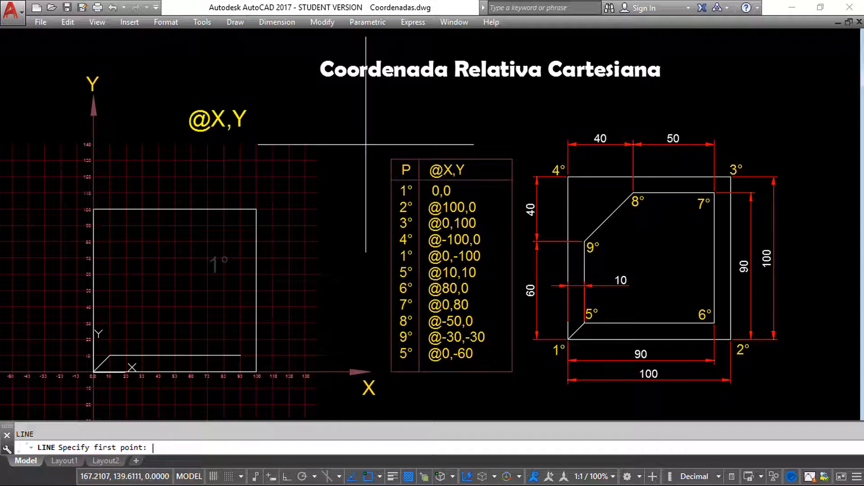
click(239, 356)
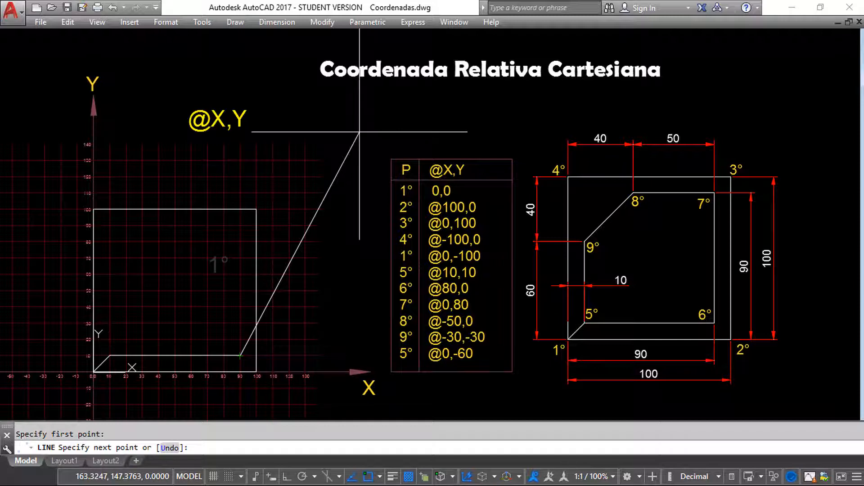
text(@0,80)
key(Return)
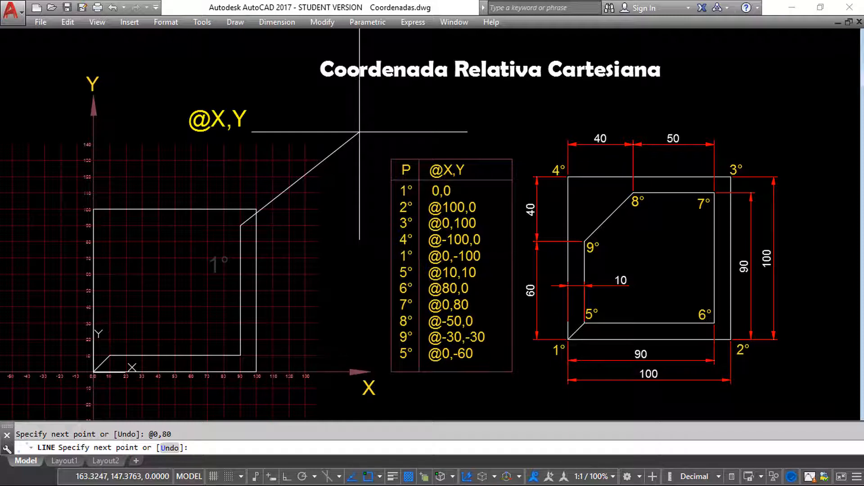
text(@-50,0)
key(Return)
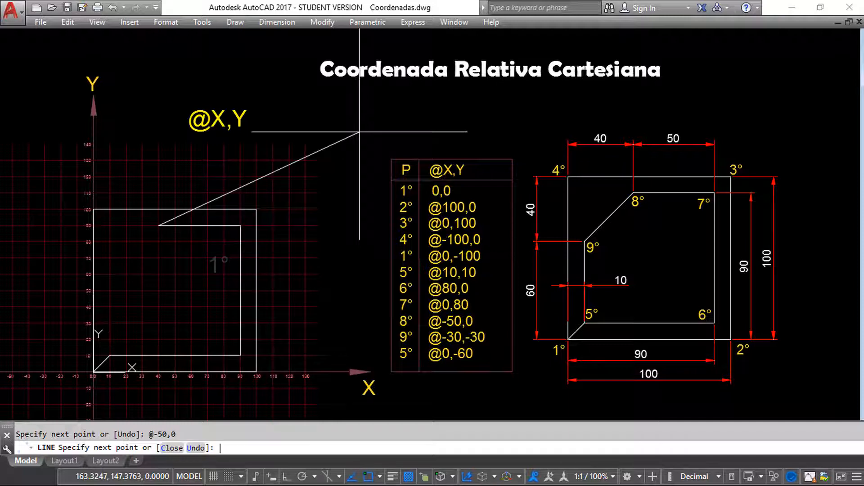
key(Return)
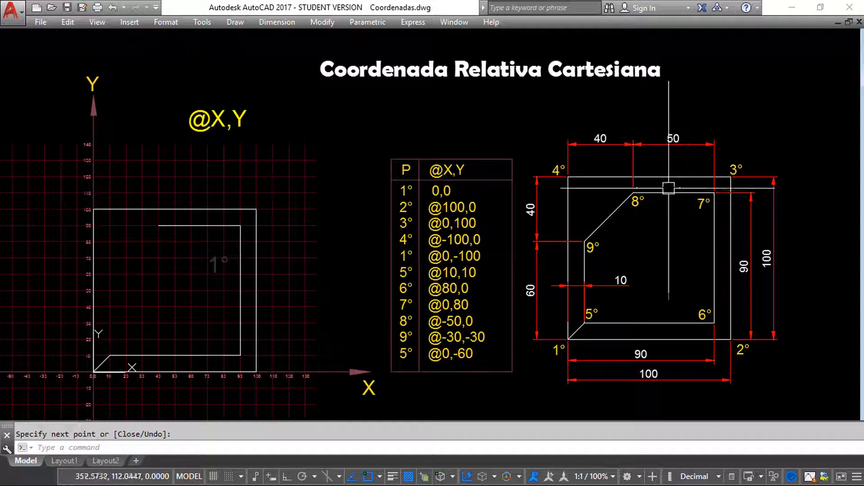
Step: Draw the inner outline's chamfer as a new line from the upper edge's left endpoint using relative coordinate @-30,-30
text(1)
key(Escape)
key(Return)
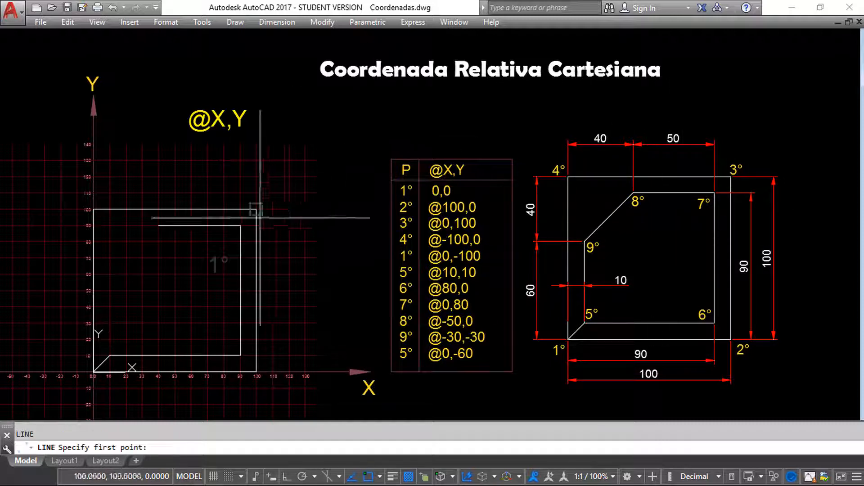
key(Return)
text(@-30,)
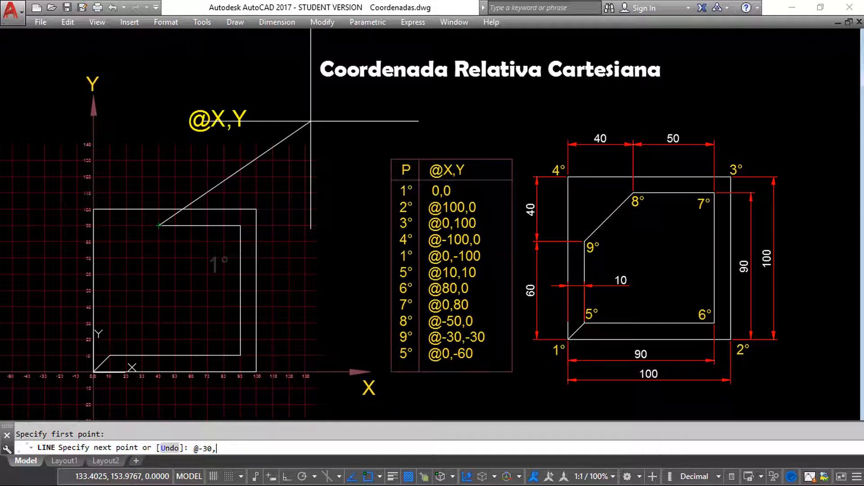
text(-30)
key(Return)
Step: Close the inner outline with its left edge using relative coordinate @0,-50, and end the line
text(@)
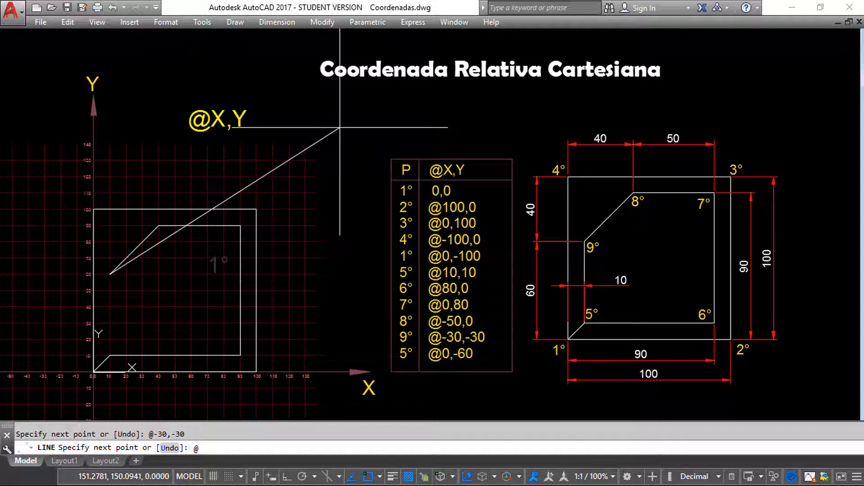
text(-)
key(BackSpace)
text(0,-50)
key(Return)
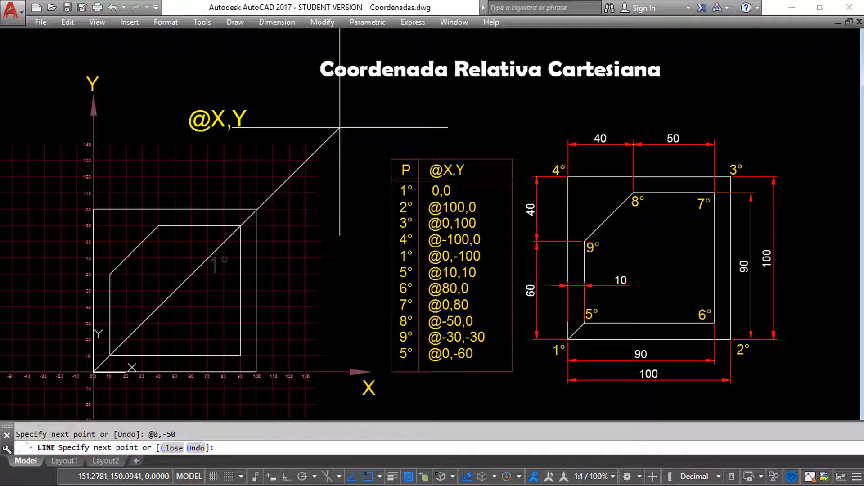
key(Return)
Step: Correct the final point 5° entry in the coordinate table to @0,-50 and finish text editing
double_click(476, 352)
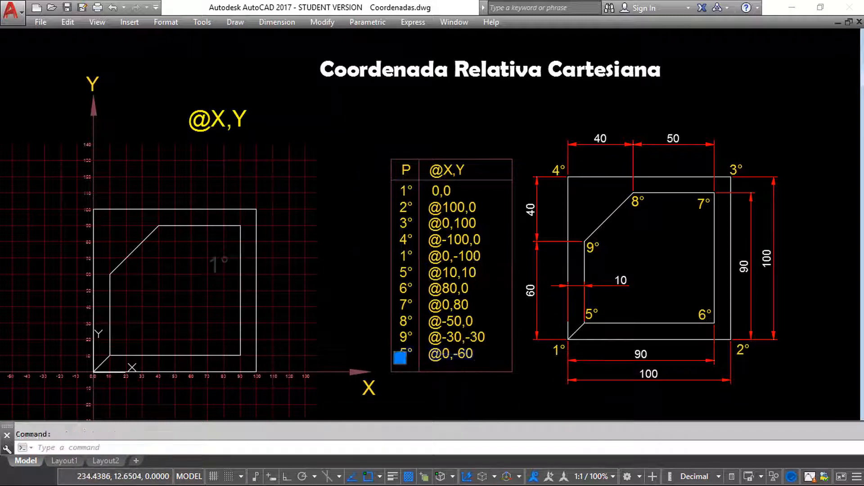
text(5)
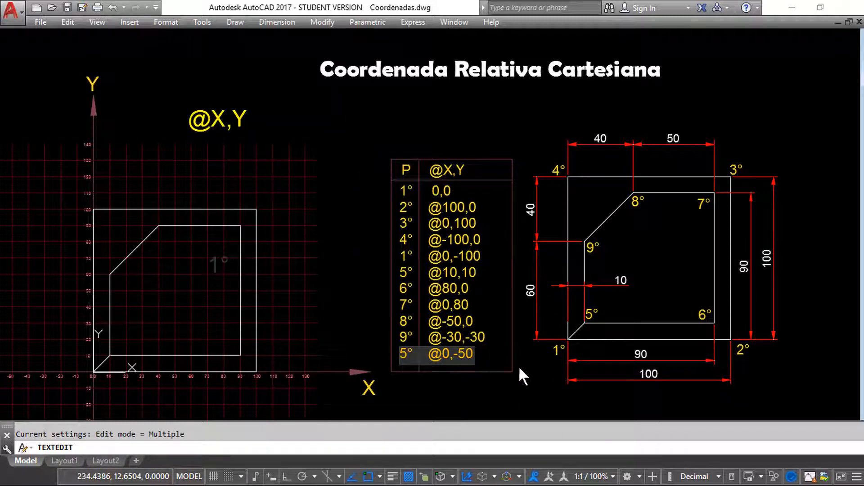
click(518, 368)
right_click(451, 388)
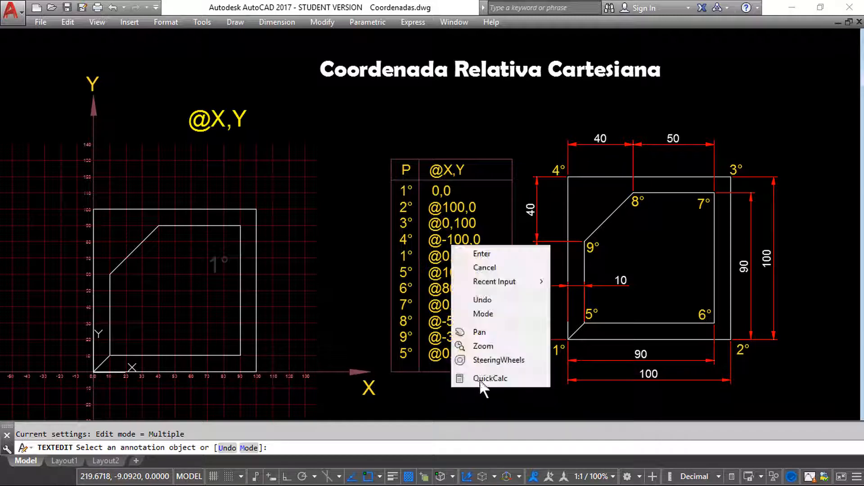
click(488, 257)
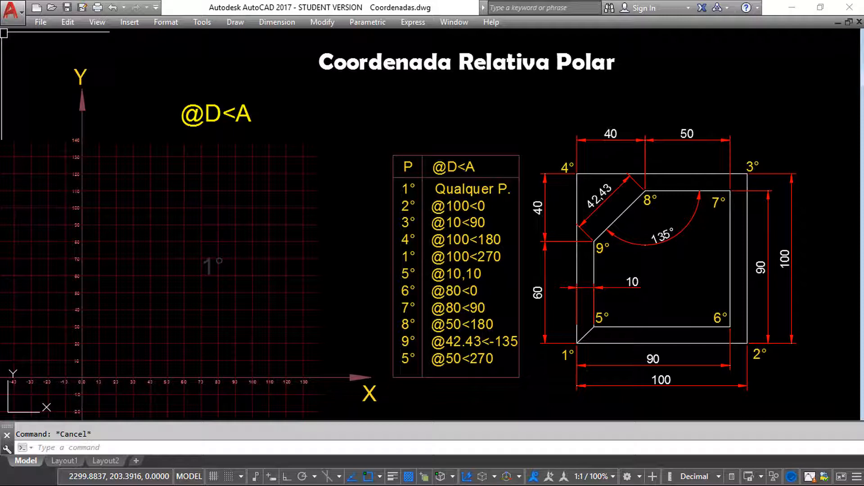
text(line)
key(Return)
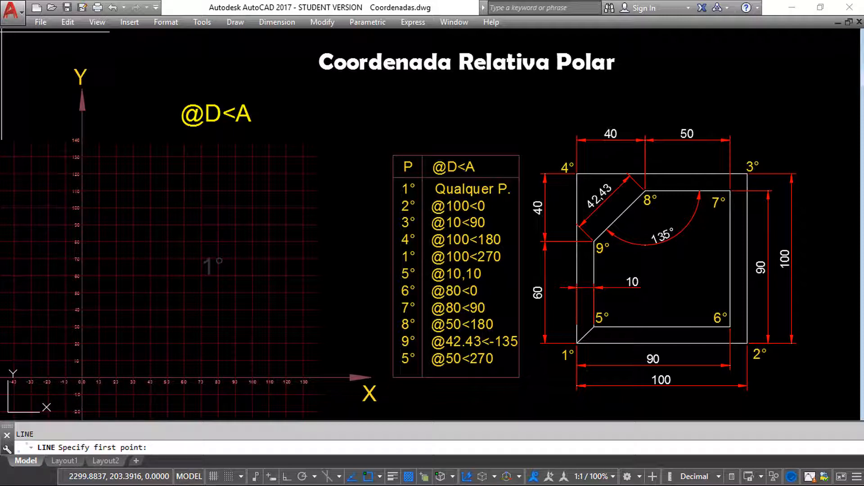
click(116, 343)
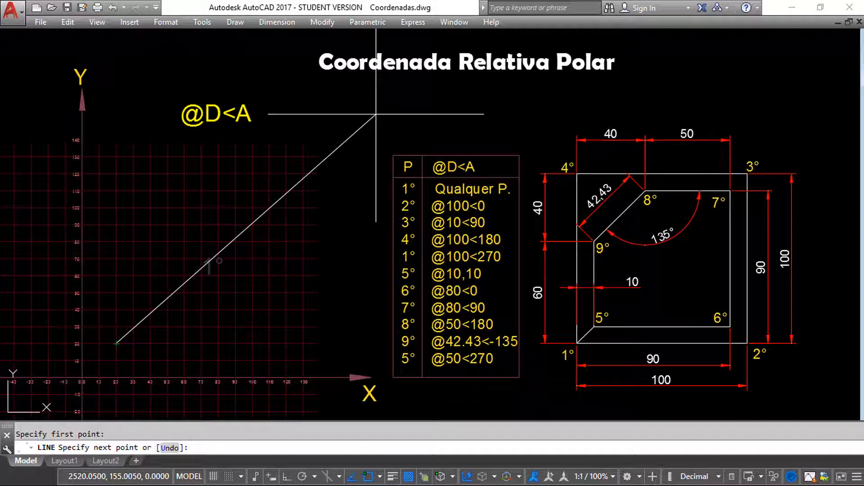
text(@100<0)
key(Return)
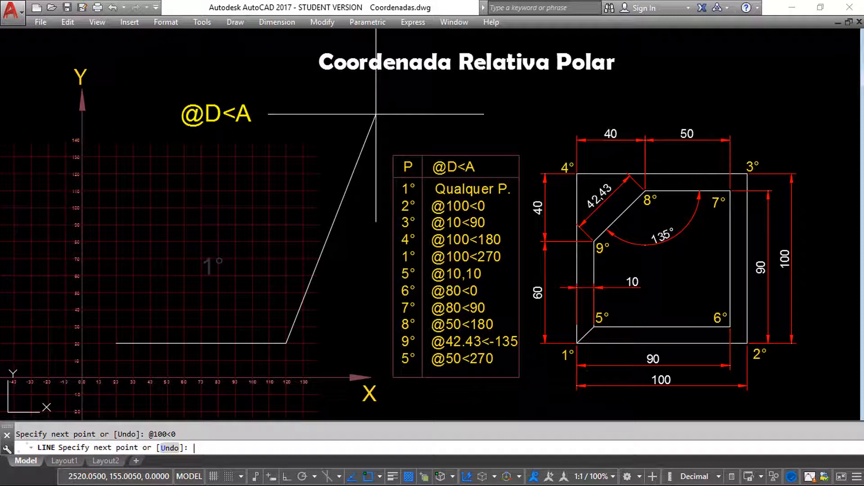
text(@100<90)
key(Return)
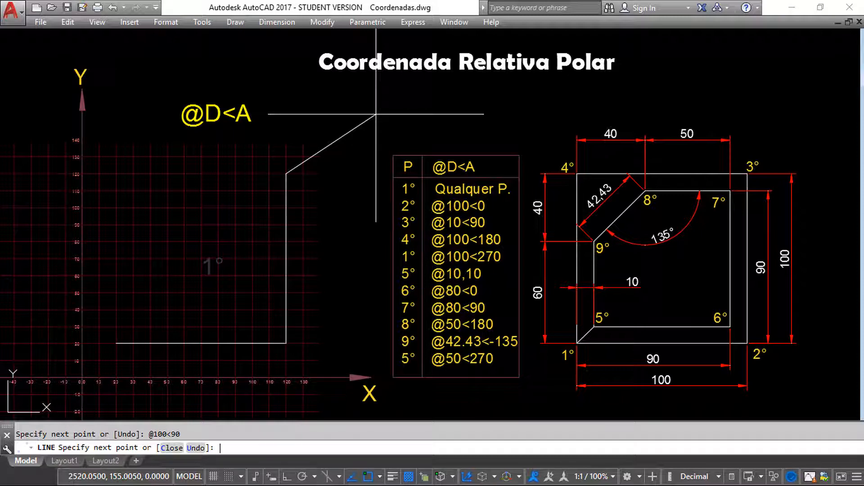
text(@100)
text(<180)
key(Return)
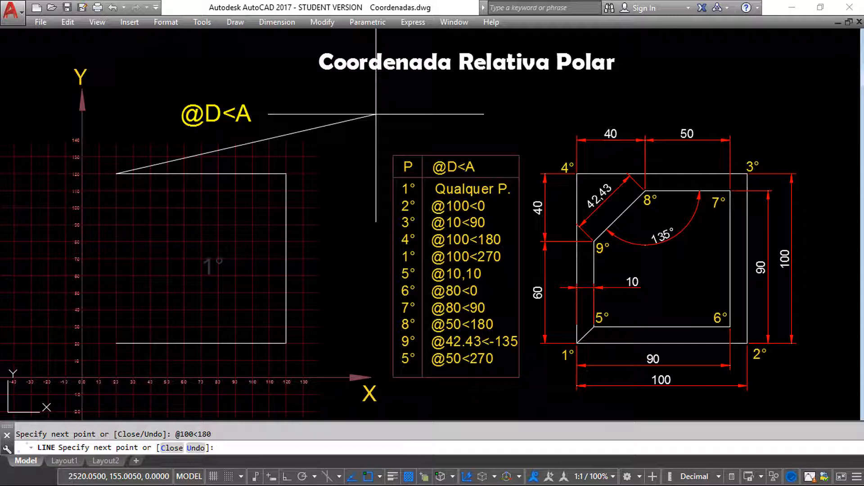
text(@100<270)
key(Return)
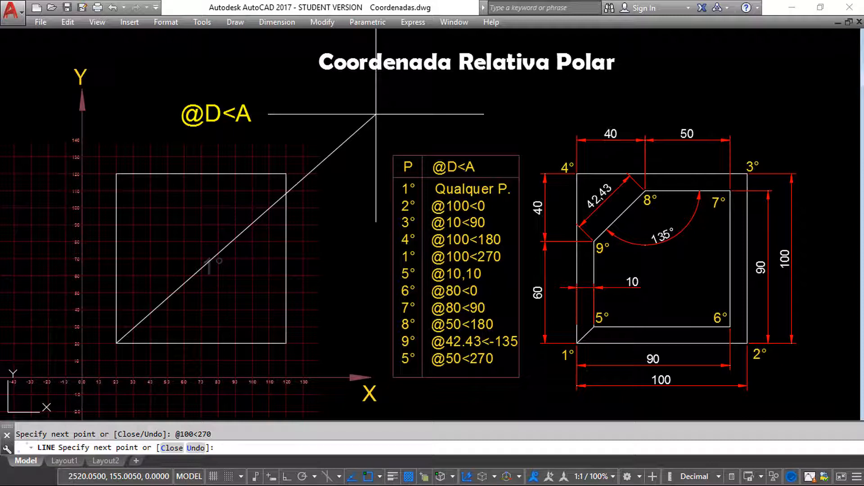
text(@10,10)
key(Return)
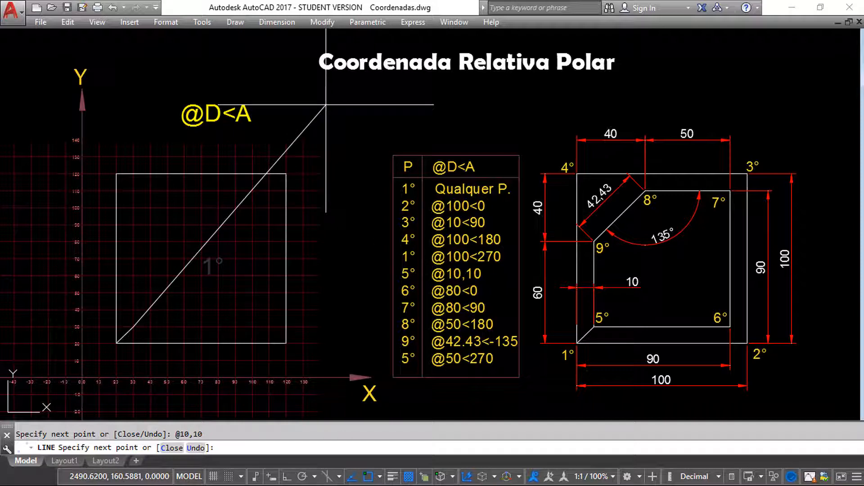
text(@80<0)
key(Return)
text(@)
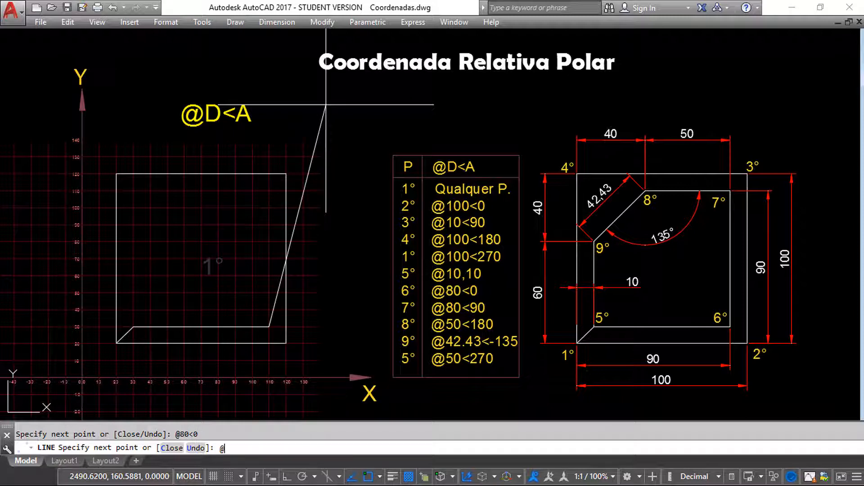
text(80<90)
key(Return)
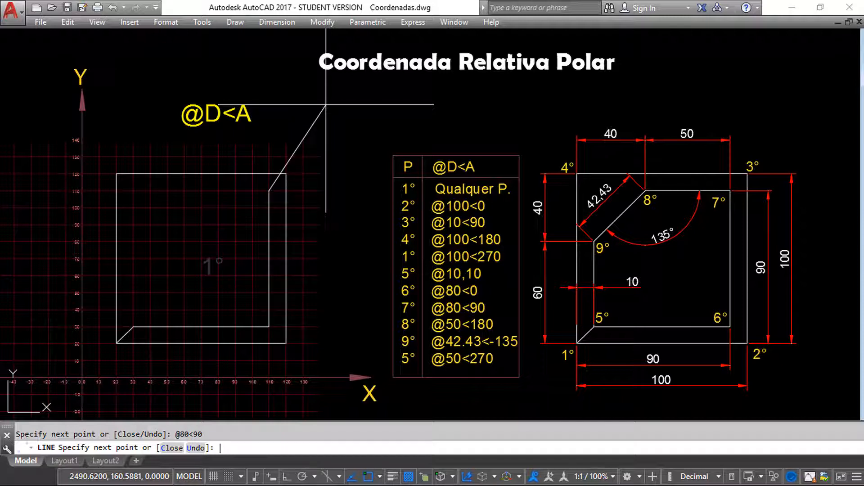
text(@50<180)
key(Return)
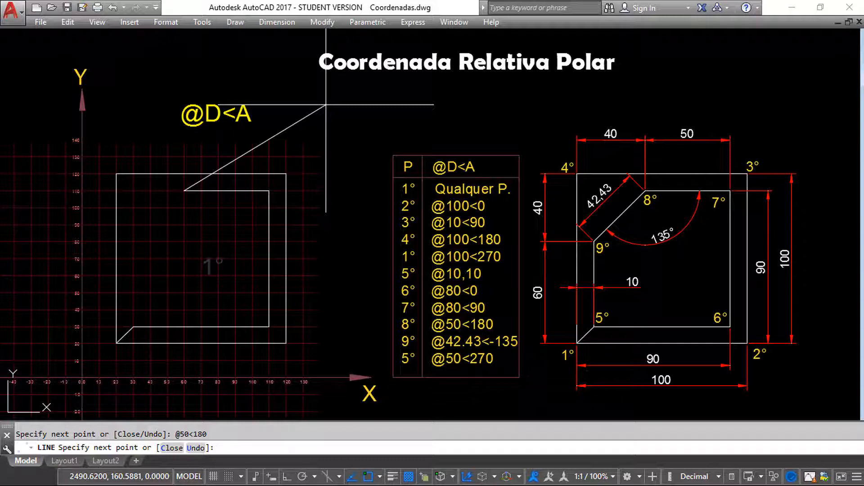
text(@42.43<-135)
key(Return)
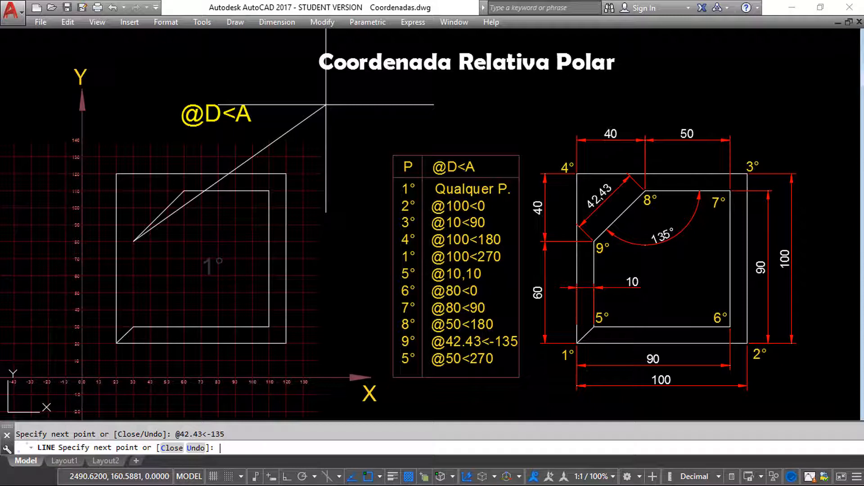
text(@50<270)
key(Return)
key(Return)
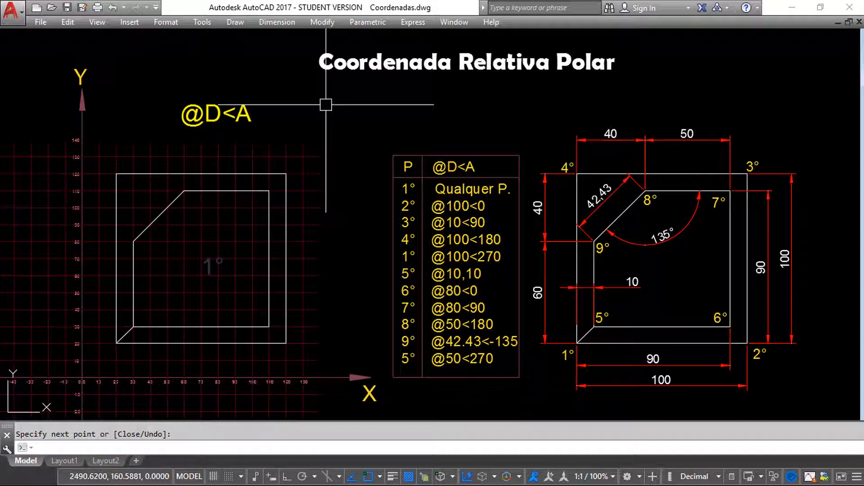